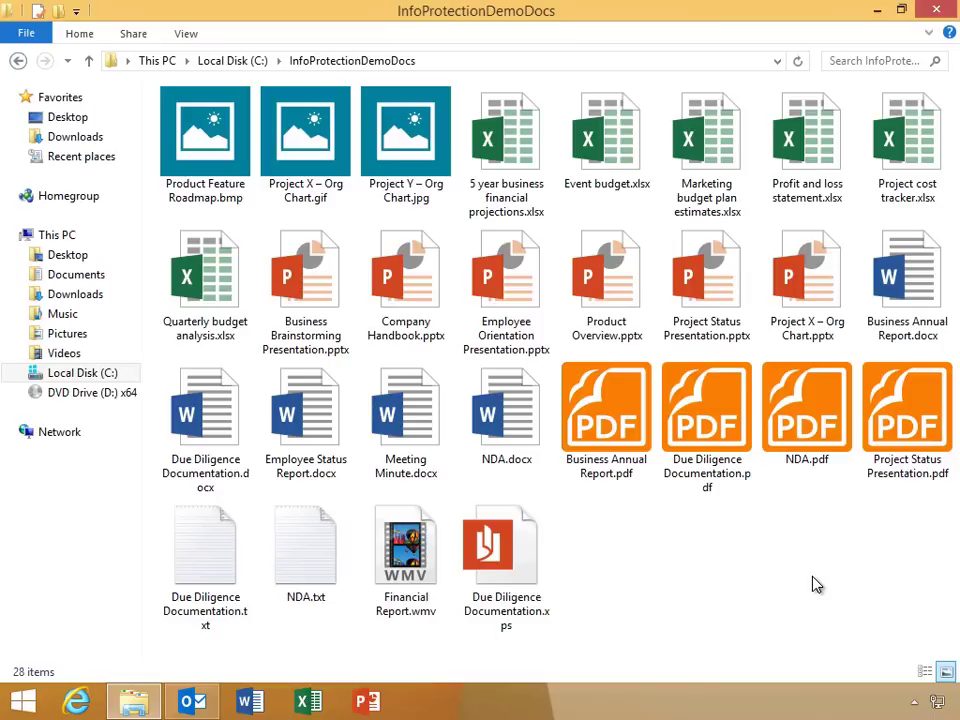
# Start a protected share of Project Status Presentation.pdf.
pyautogui.click(902, 441)
pyautogui.rightClick(902, 441)
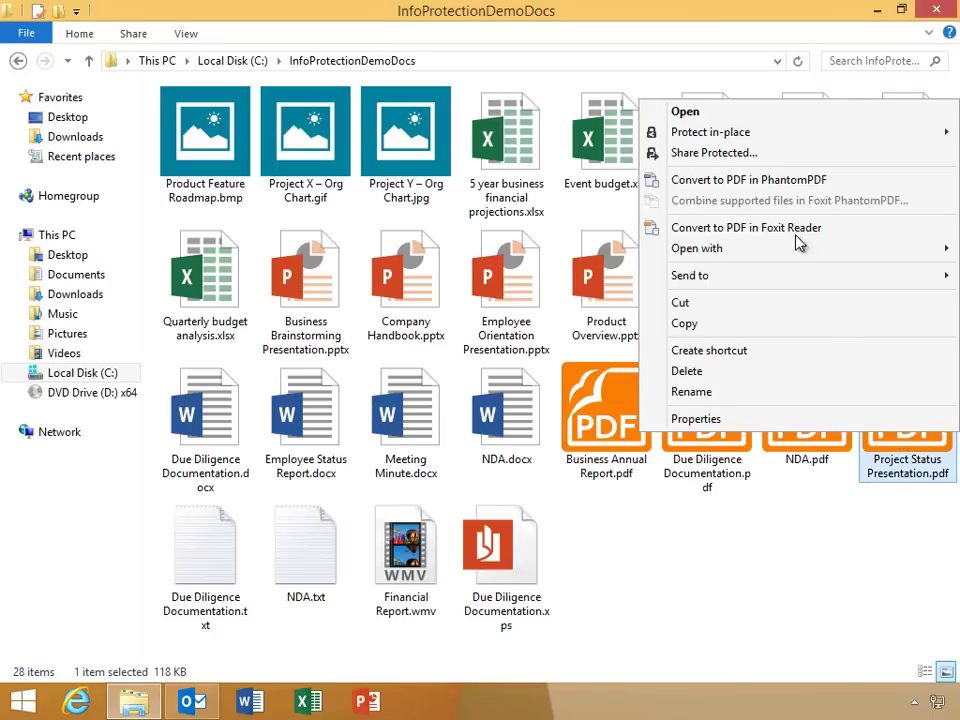
pyautogui.click(721, 157)
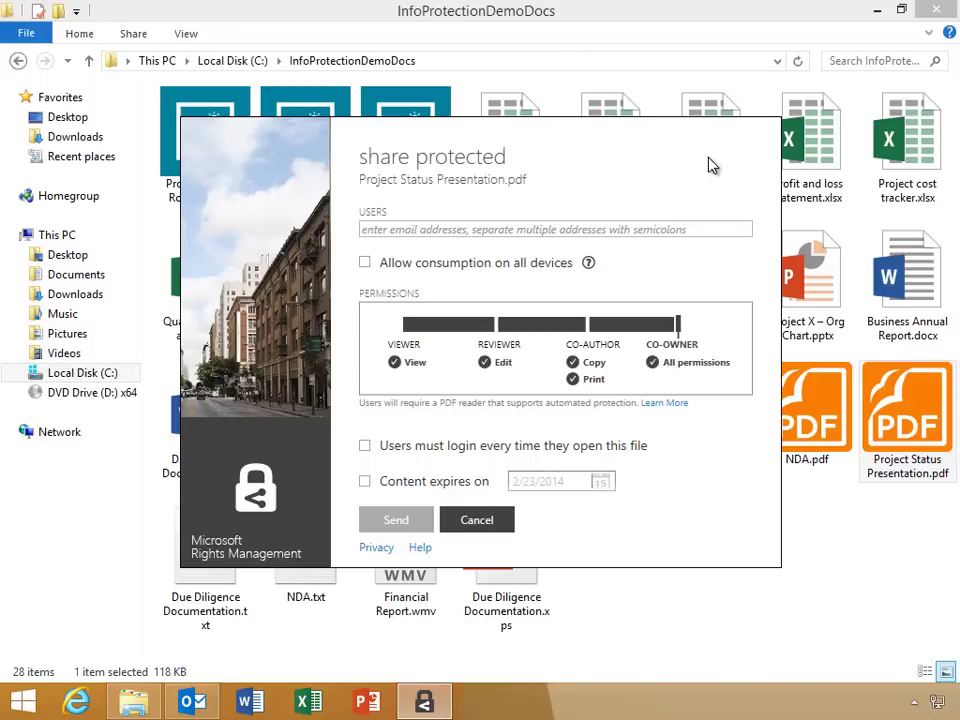
# Paste the recipient's address, lower the permission to Viewer, and send the protected PDF.
pyautogui.click(548, 228)
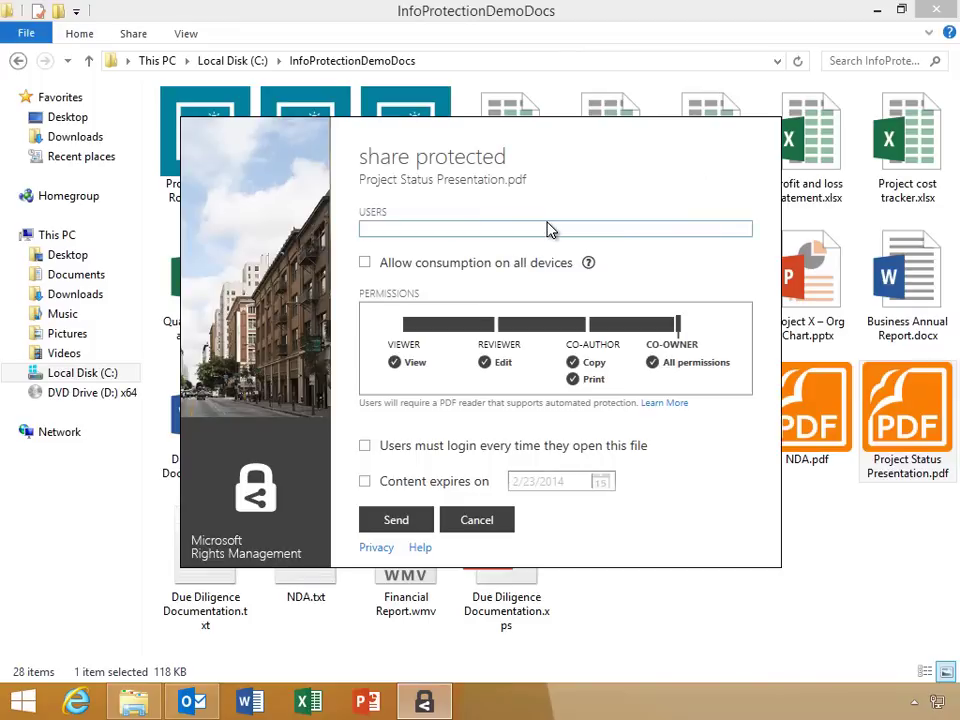
pyautogui.hotkey('ctrl', 'v')
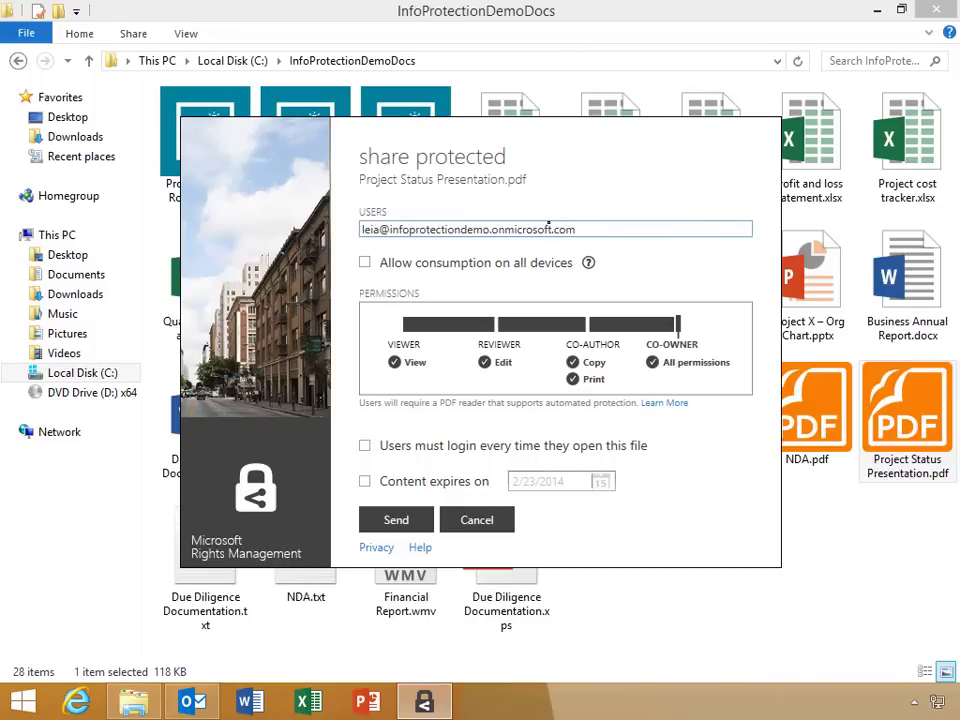
pyautogui.click(590, 326)
pyautogui.moveTo(588, 326); pyautogui.dragTo(497, 326)
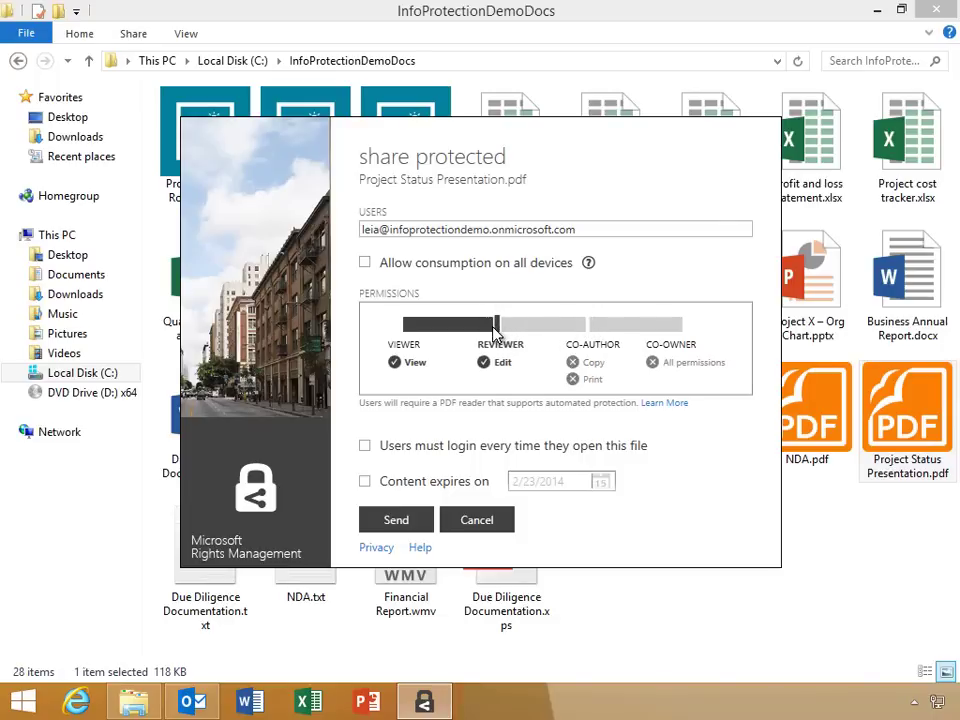
pyautogui.click(407, 326)
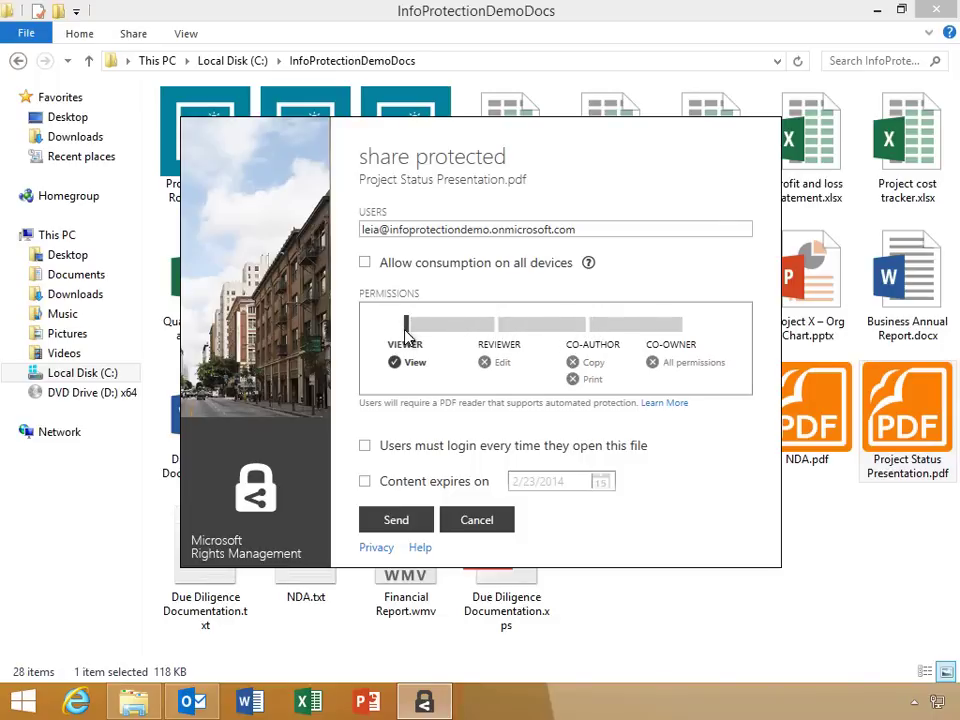
pyautogui.click(405, 520)
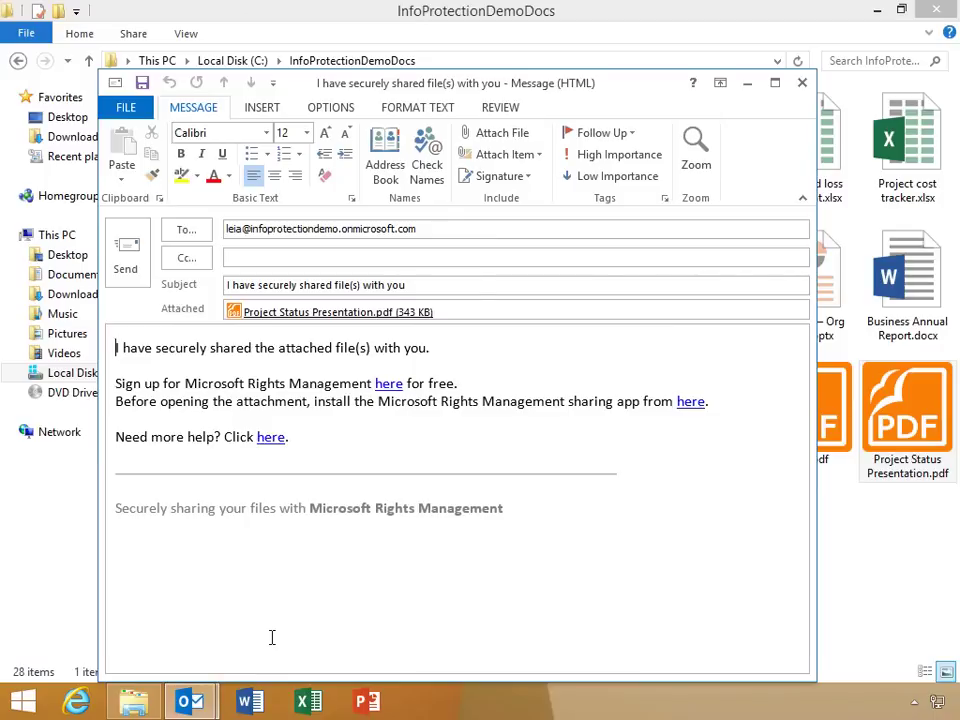
# Send the Outlook secure-share message with Project Status Presentation.pdf attached.
pyautogui.click(129, 255)
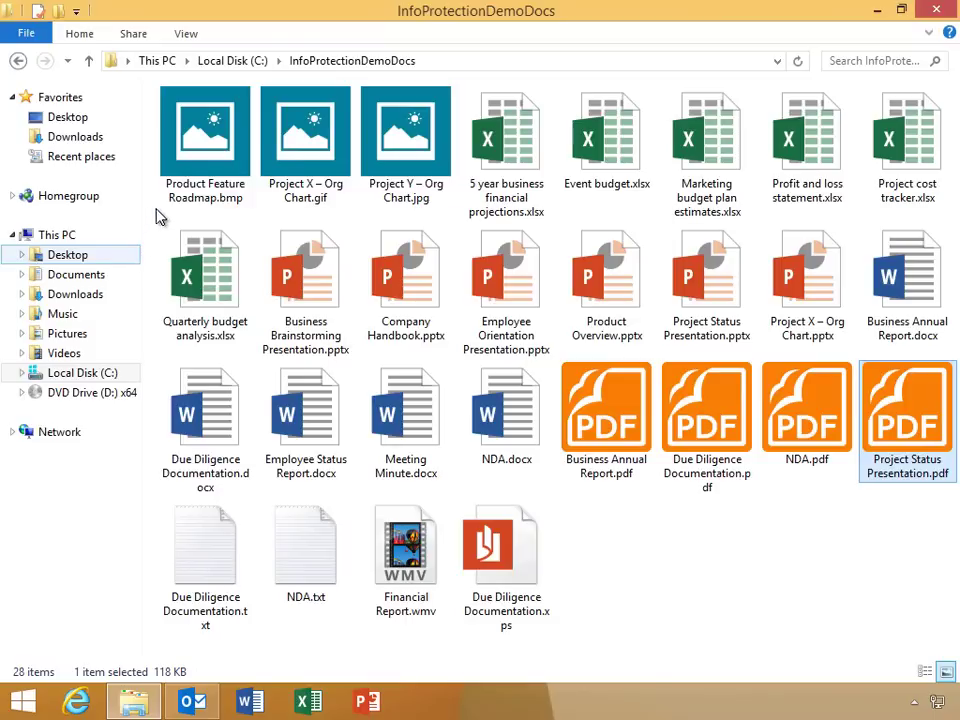
# Protect the roadmap .bmp and Project X and Y images with Info Protection Demo - Confidential.
pyautogui.click(185, 162)
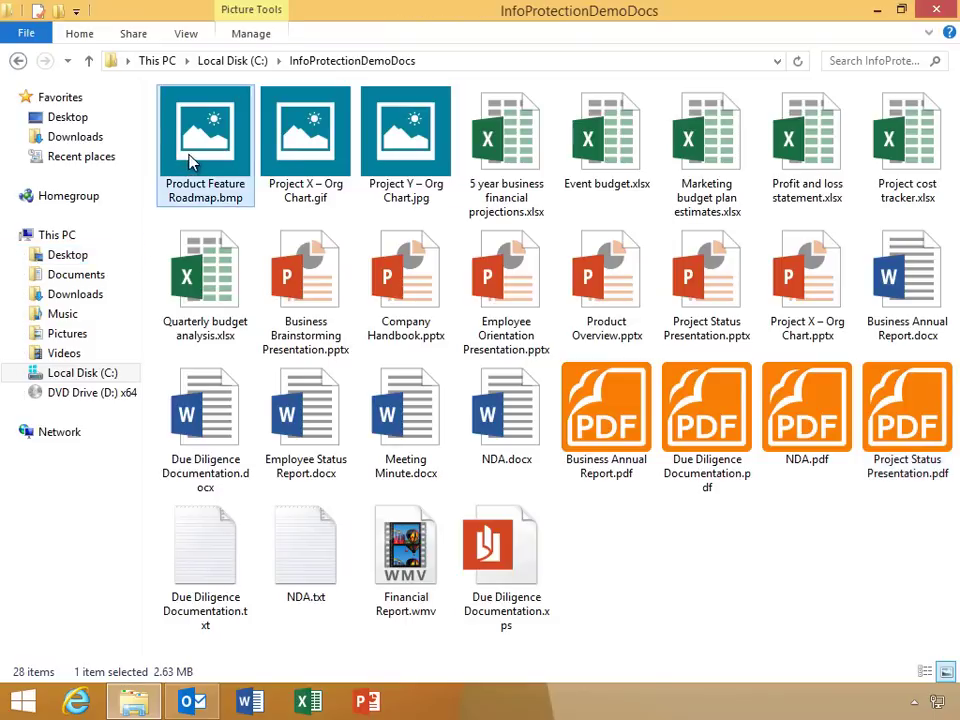
pyautogui.keyDown('shift'); pyautogui.click(390, 150); pyautogui.keyUp('shift')
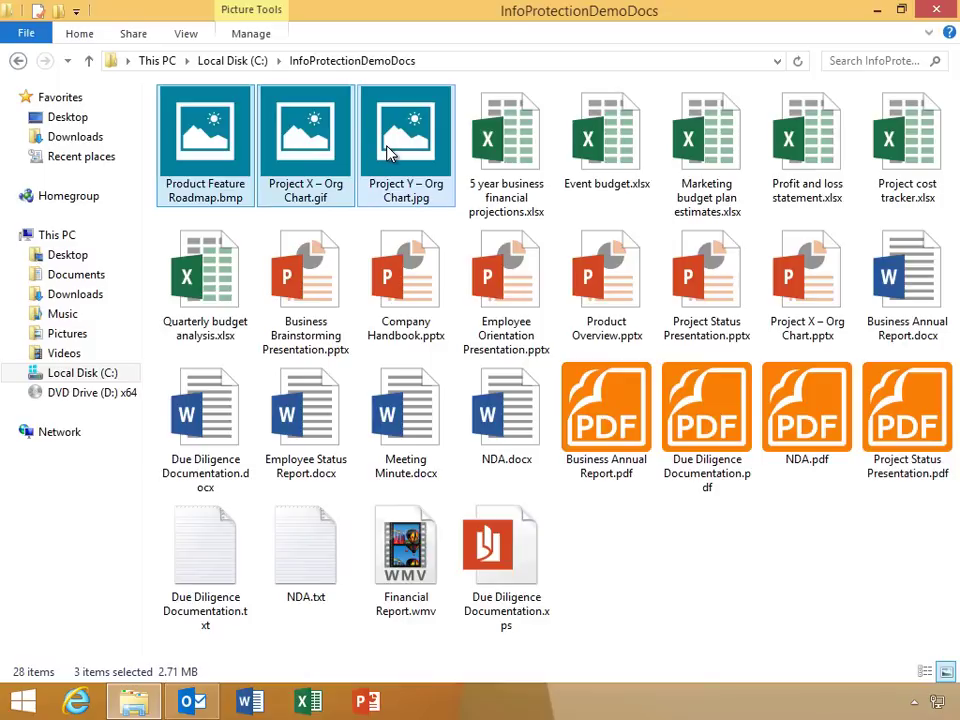
pyautogui.rightClick(390, 150)
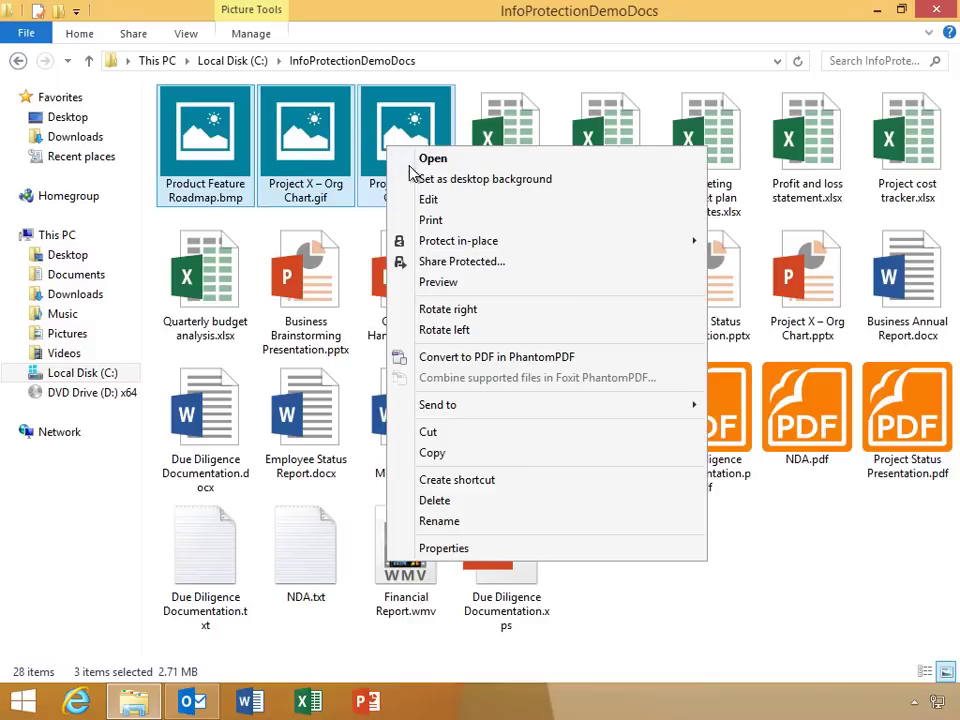
pyautogui.moveTo(621, 251)
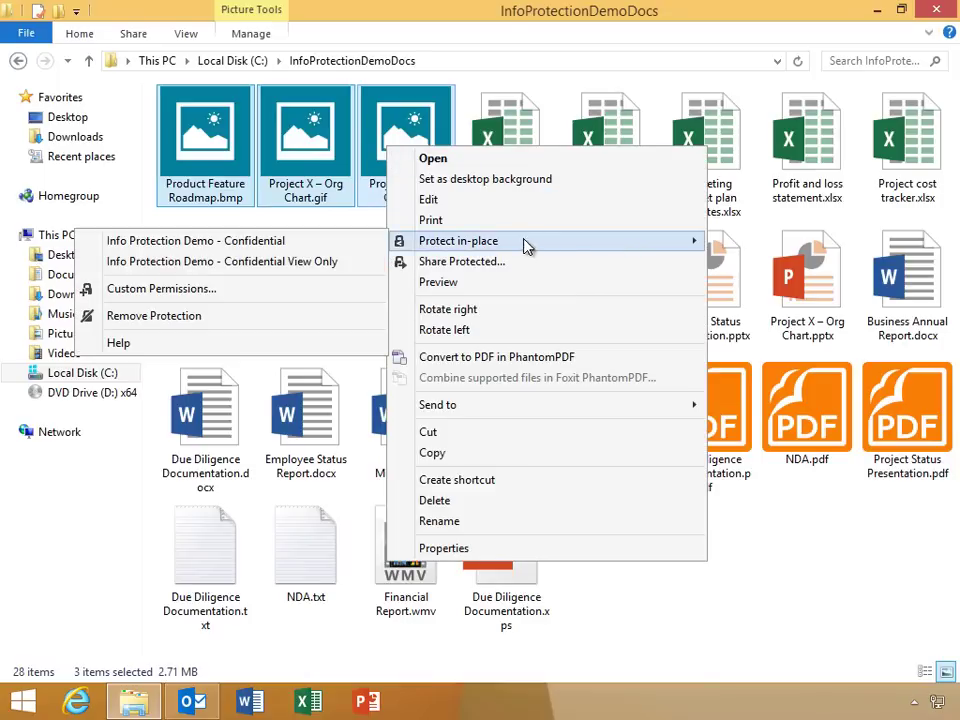
pyautogui.click(372, 242)
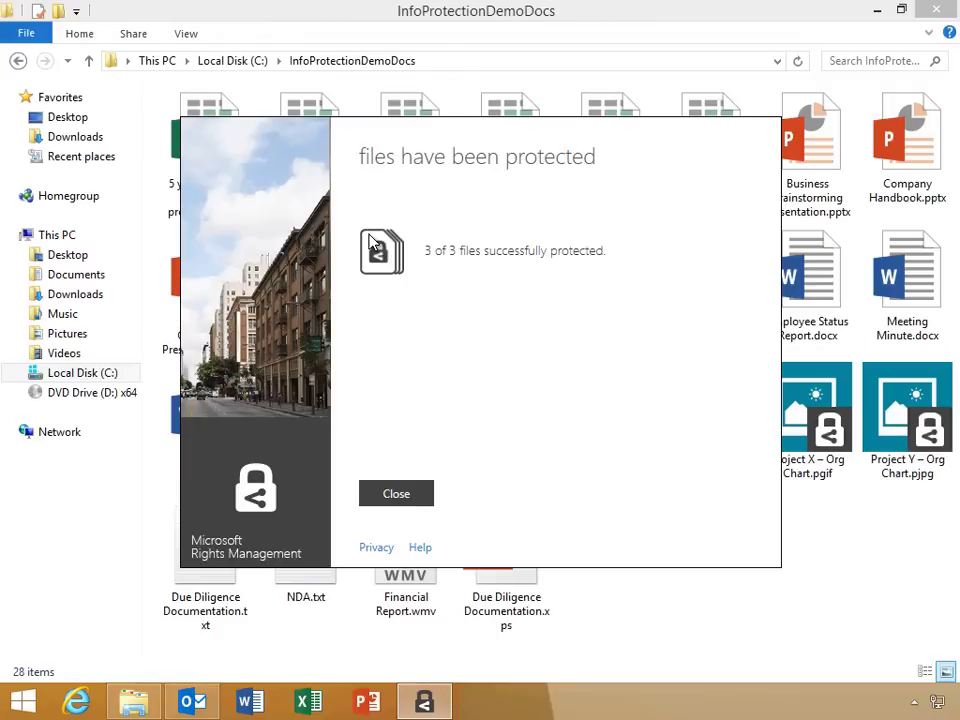
pyautogui.click(392, 494)
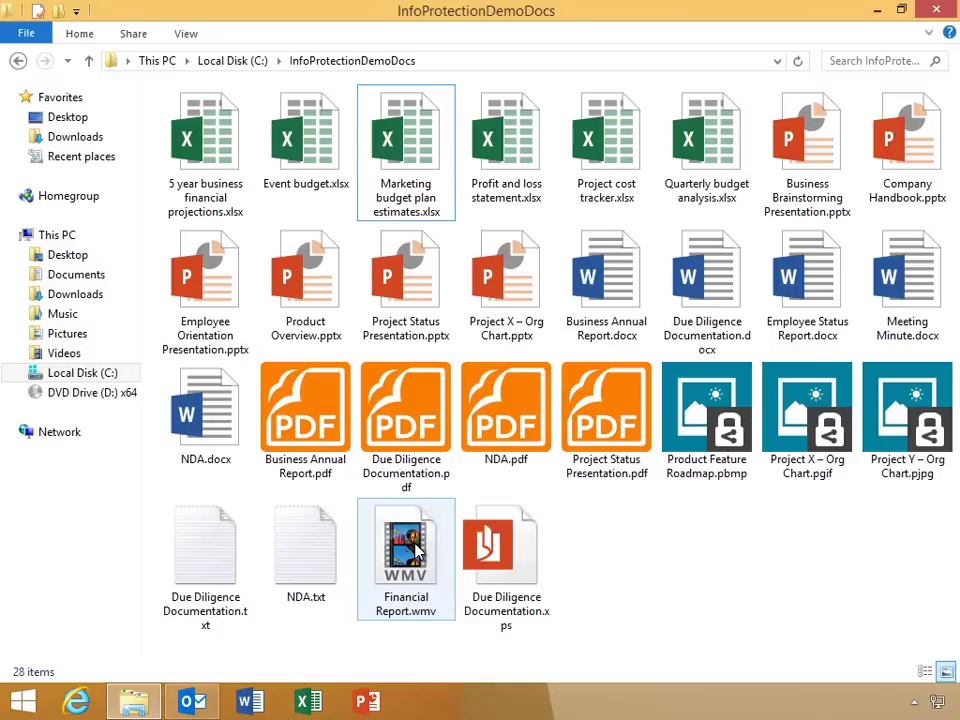
# Apply Protect in-place with Info Protection Demo - Confidential to Financial Report.wmv.
pyautogui.rightClick(418, 550)
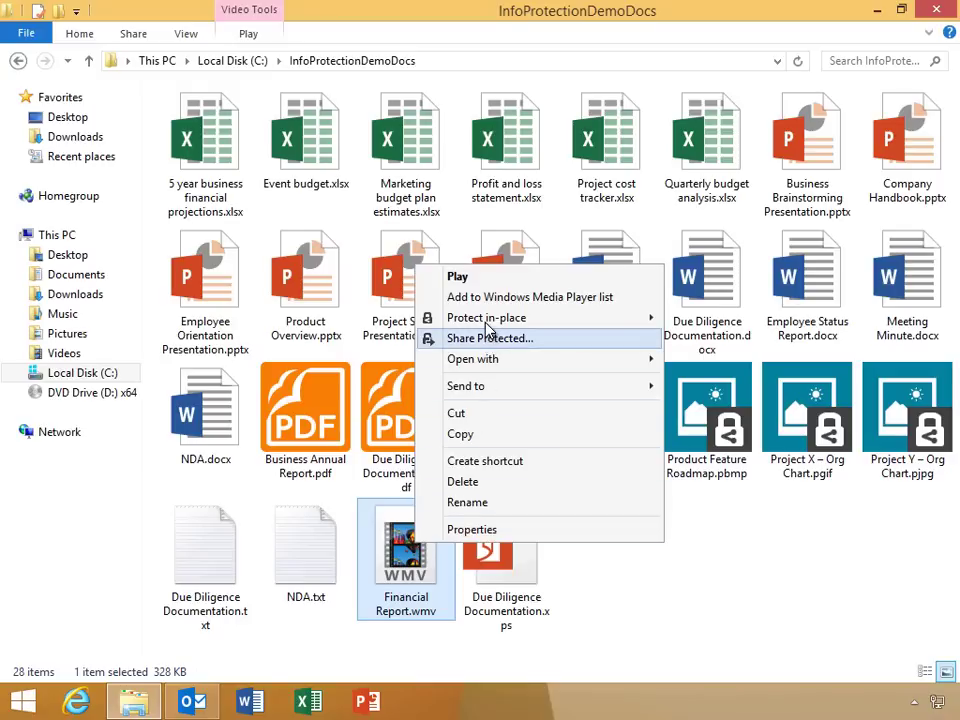
pyautogui.moveTo(489, 319)
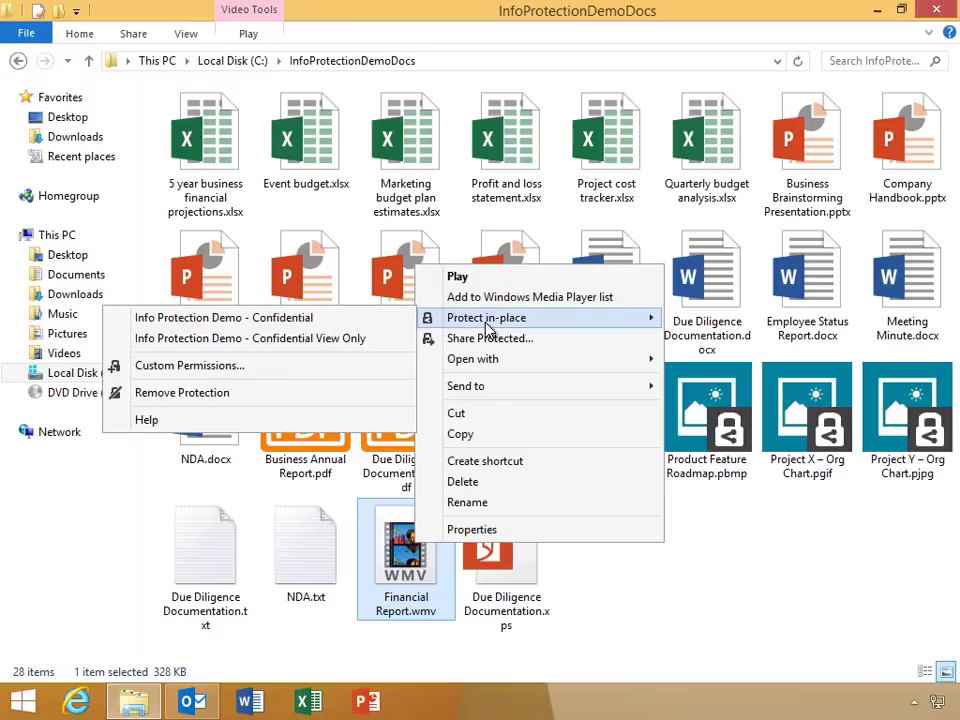
pyautogui.click(385, 322)
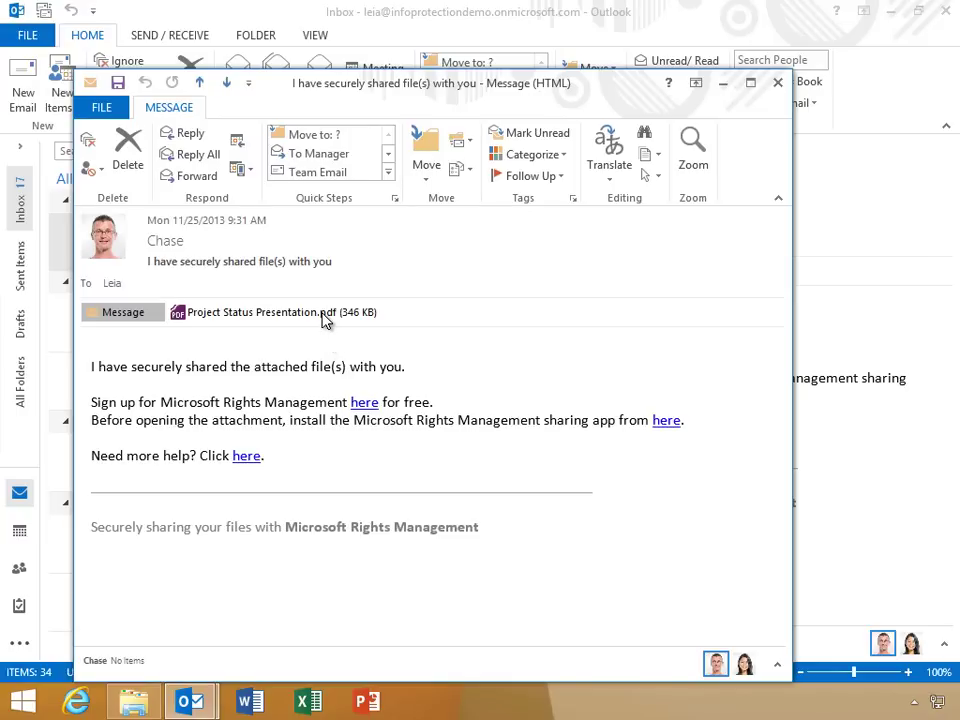
# Open the PDF attachment in Foxit and view its permissions, showing only View document allowed.
pyautogui.doubleClick(322, 312)
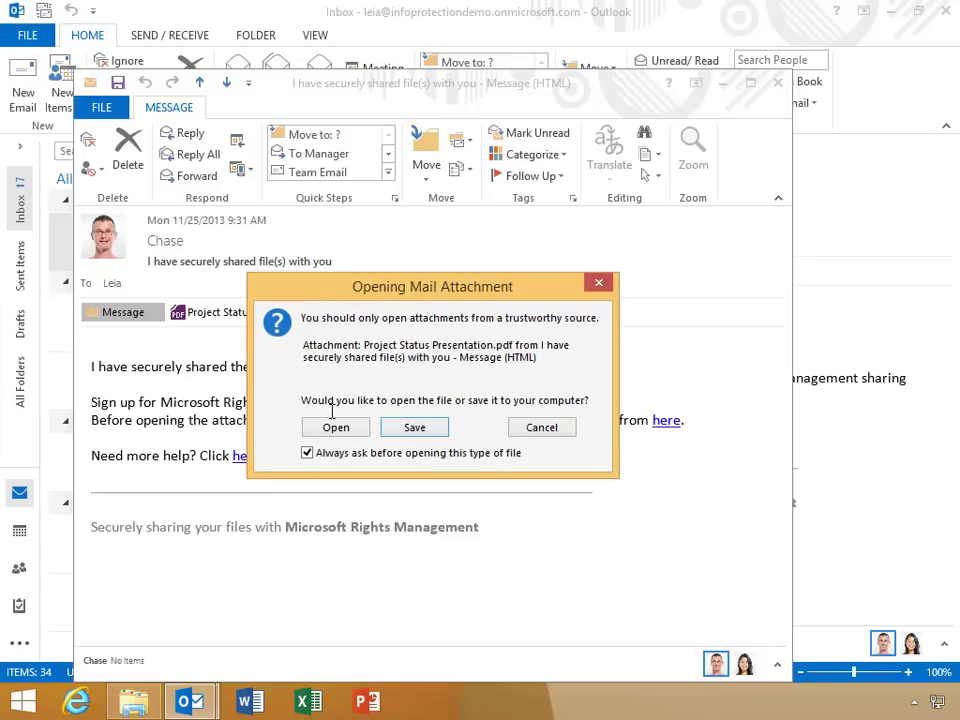
pyautogui.click(335, 428)
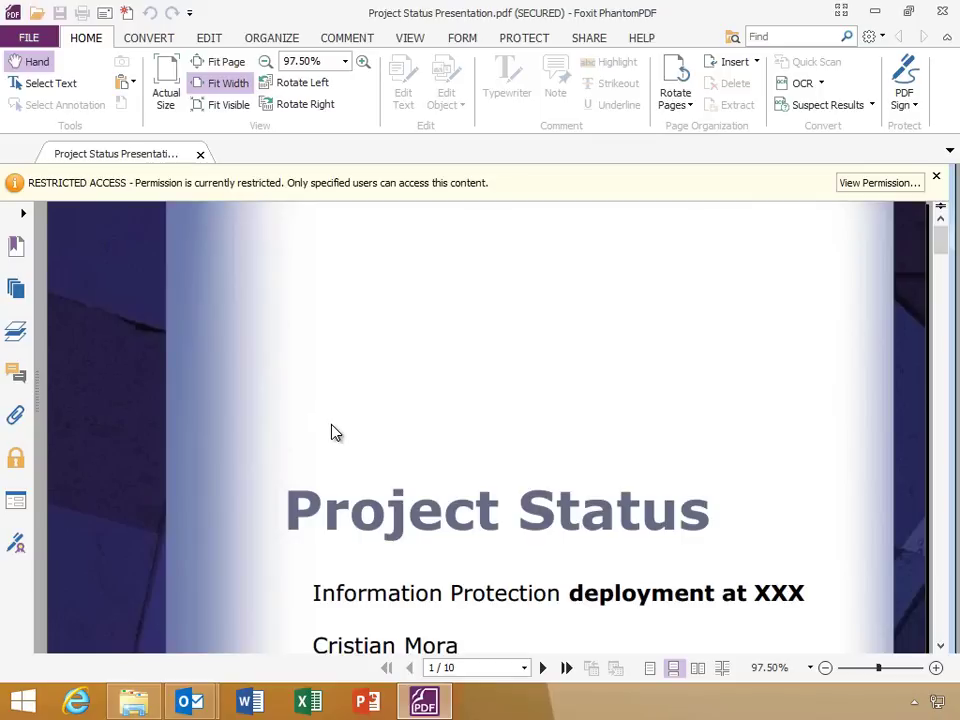
pyautogui.click(866, 190)
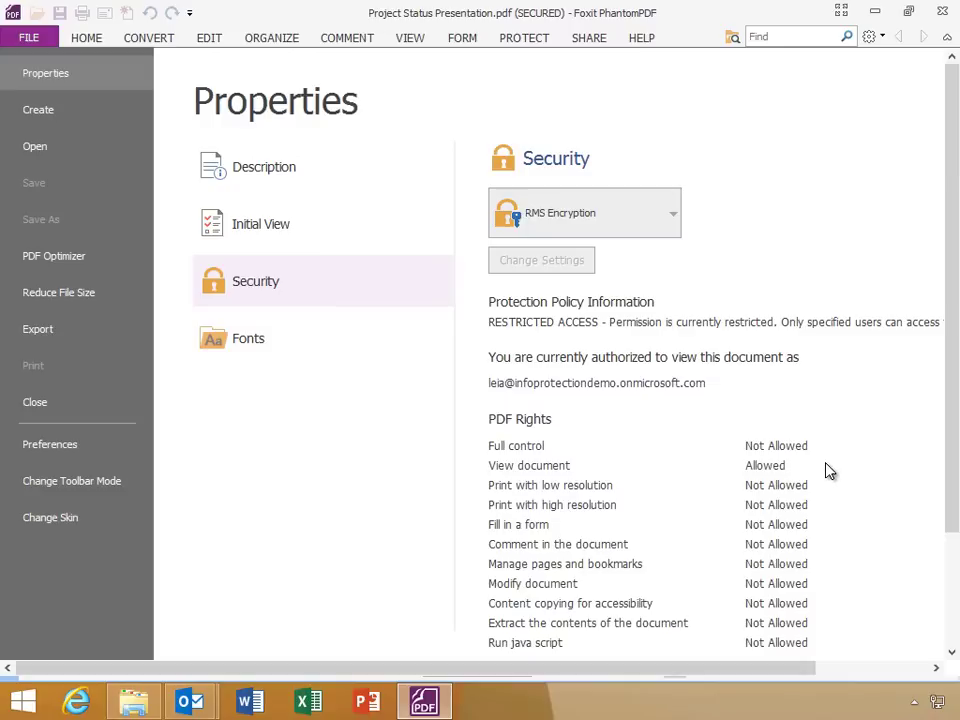
# Close Foxit PhantomPDF after confirming the PDF is view-only.
pyautogui.click(942, 14)
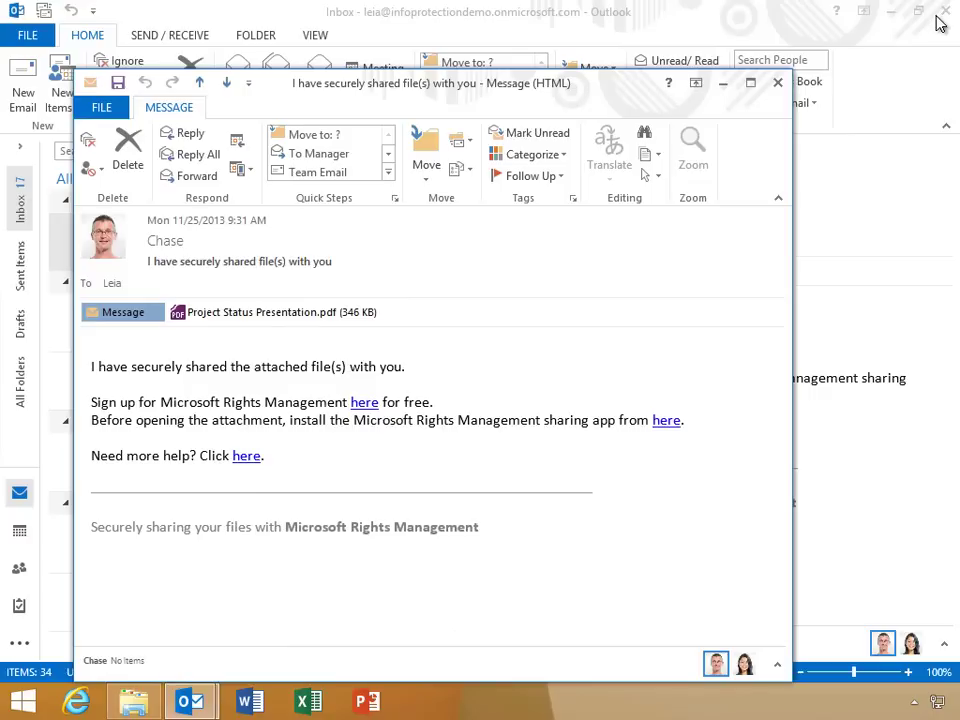
# Close the shared-file message window and then Outlook.
pyautogui.click(776, 83)
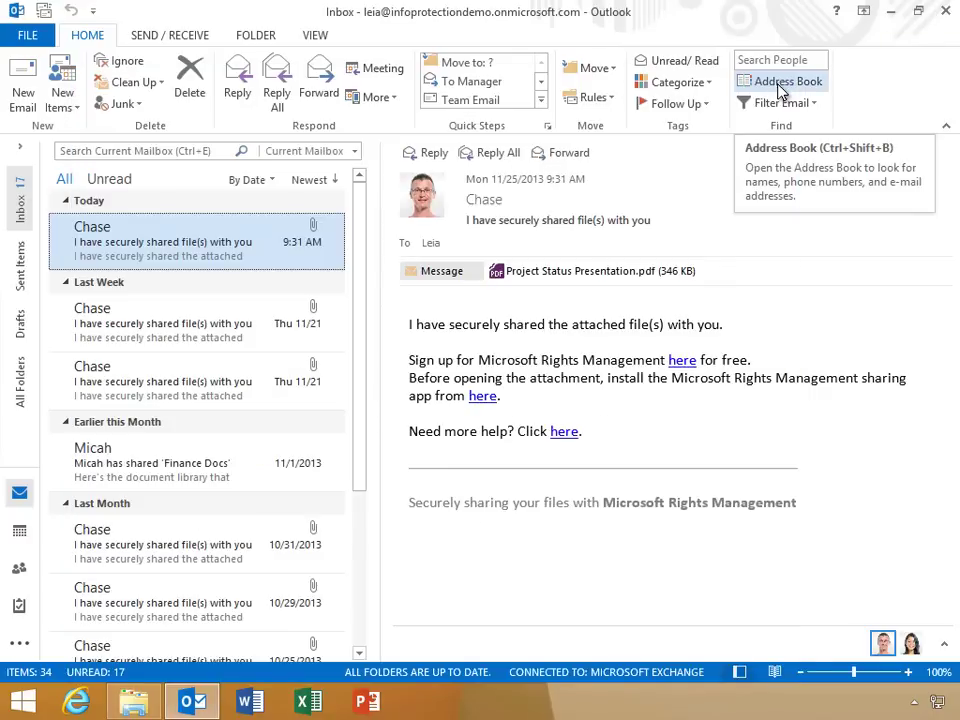
pyautogui.click(945, 12)
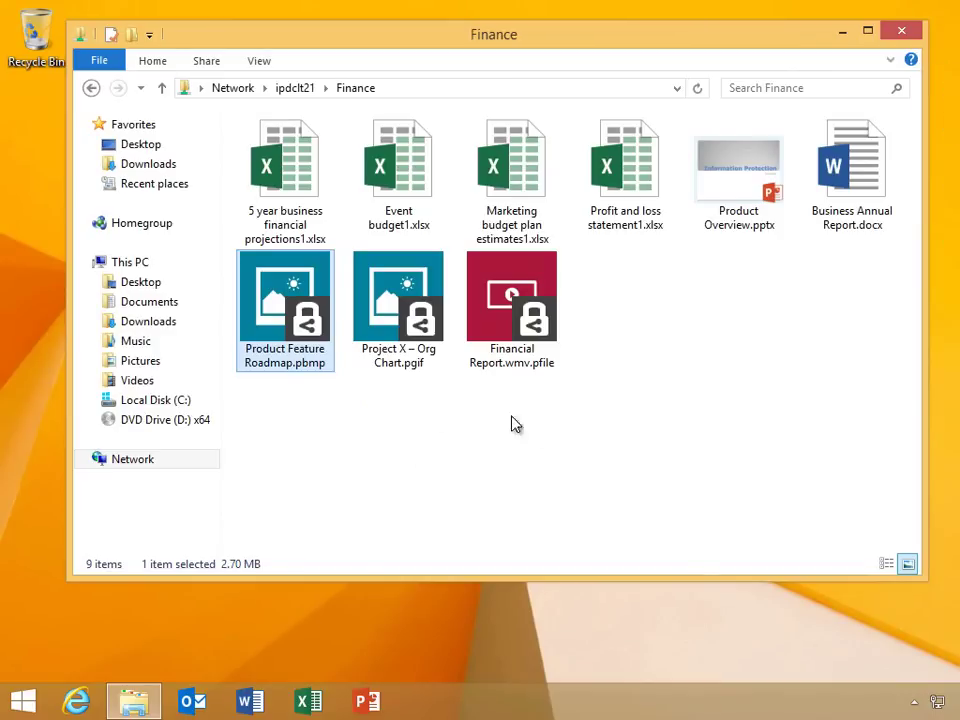
# View and close the protected roadmap and org chart, then open Financial Report.wmv.pfile.
pyautogui.doubleClick(272, 326)
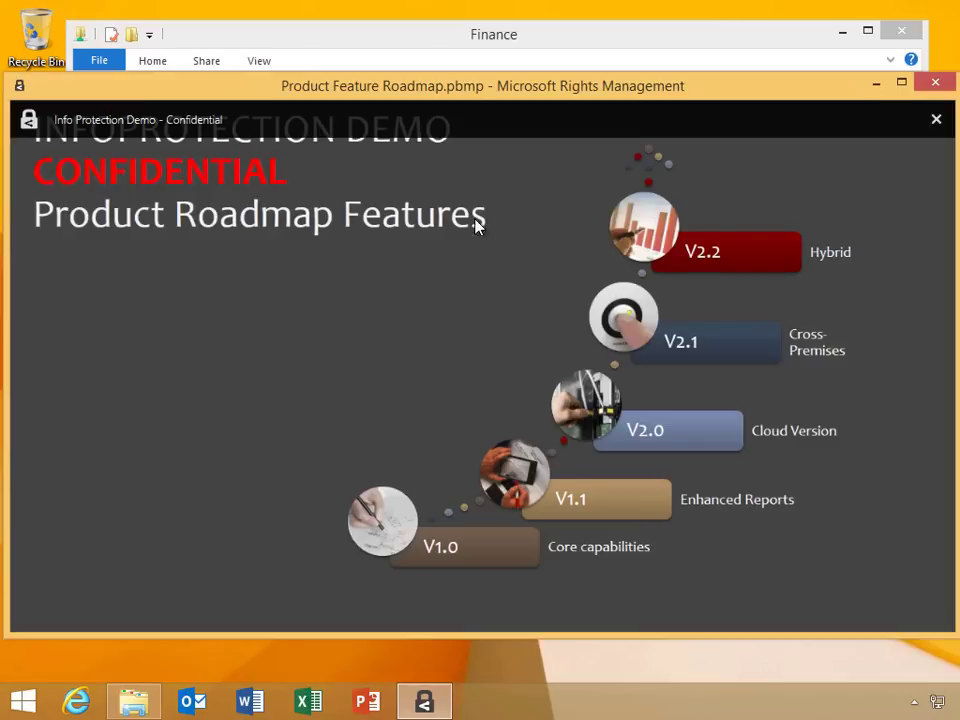
pyautogui.click(935, 82)
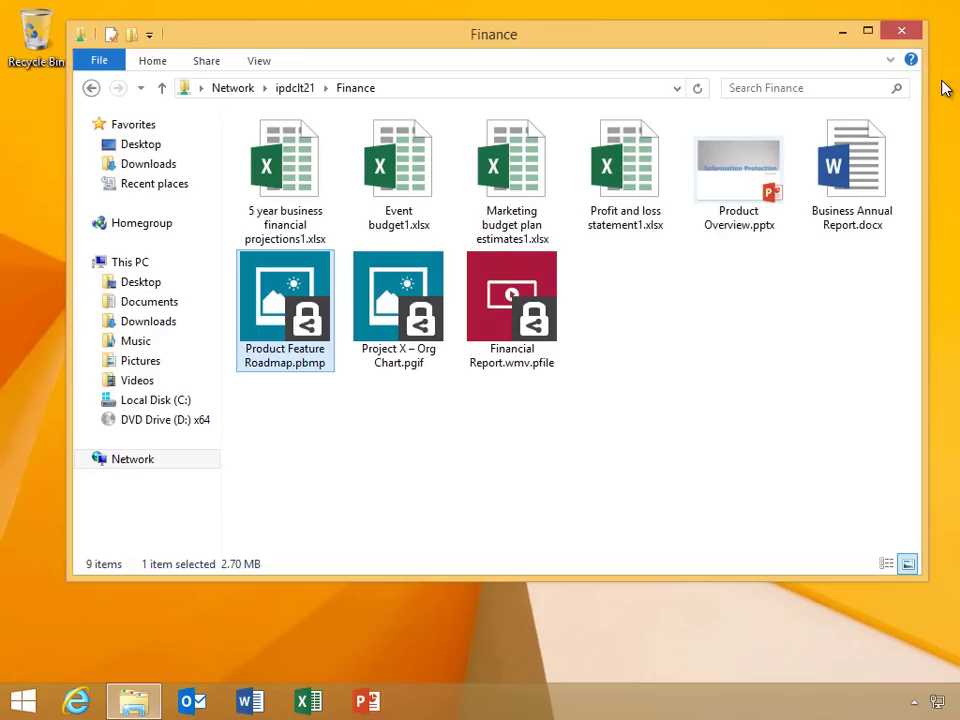
pyautogui.doubleClick(370, 349)
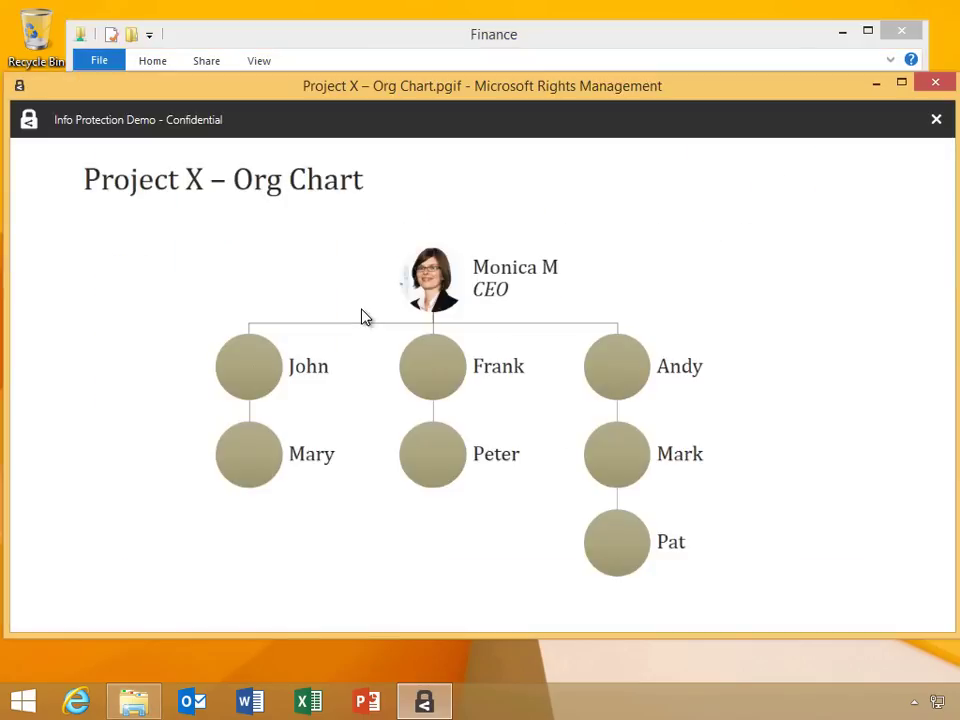
pyautogui.click(935, 82)
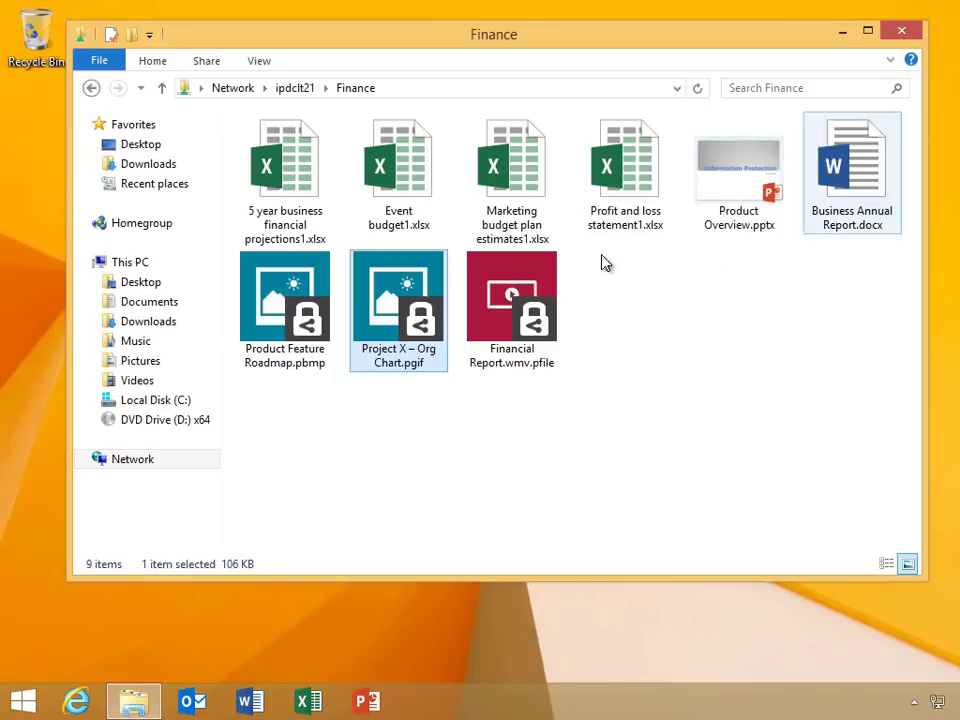
pyautogui.doubleClick(557, 266)
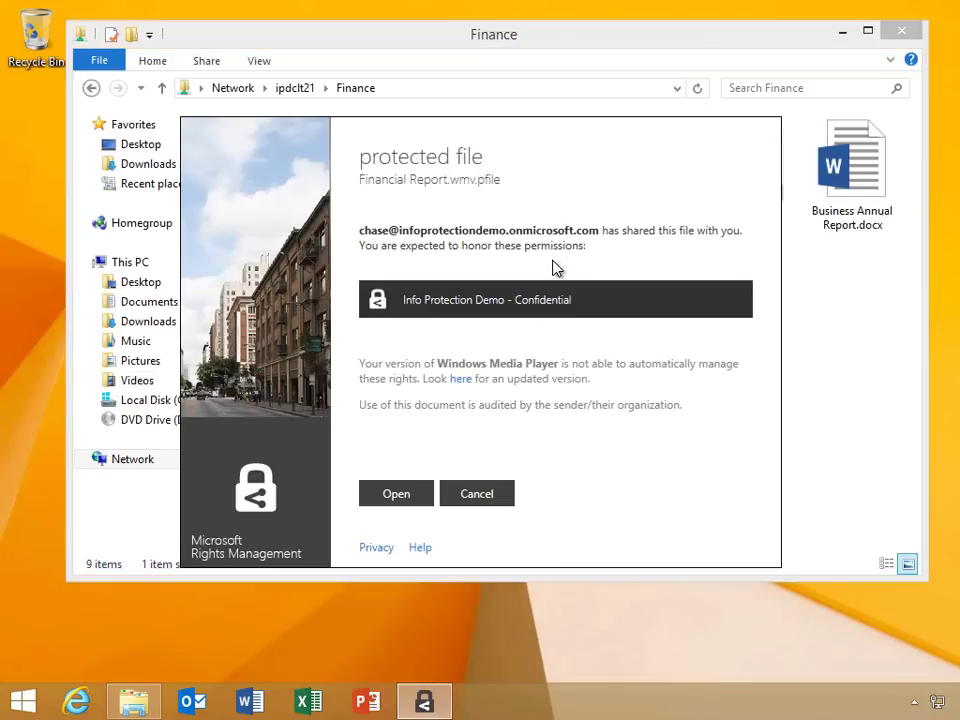
pyautogui.click(396, 494)
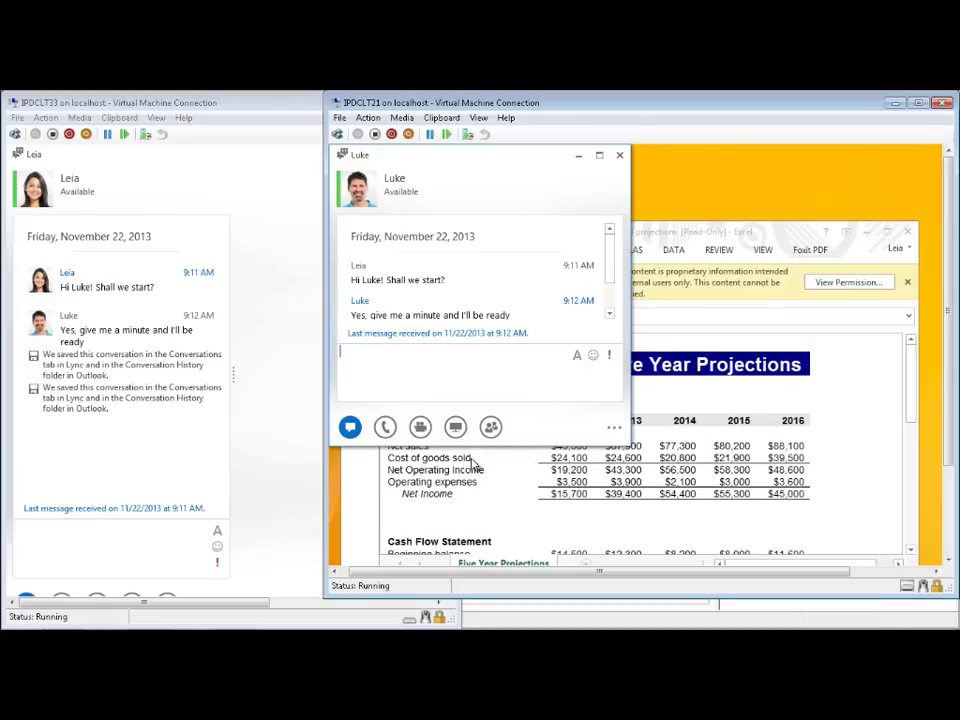
# Present the Excel financial projections workbook as a single program in Lync.
pyautogui.moveTo(455, 427)
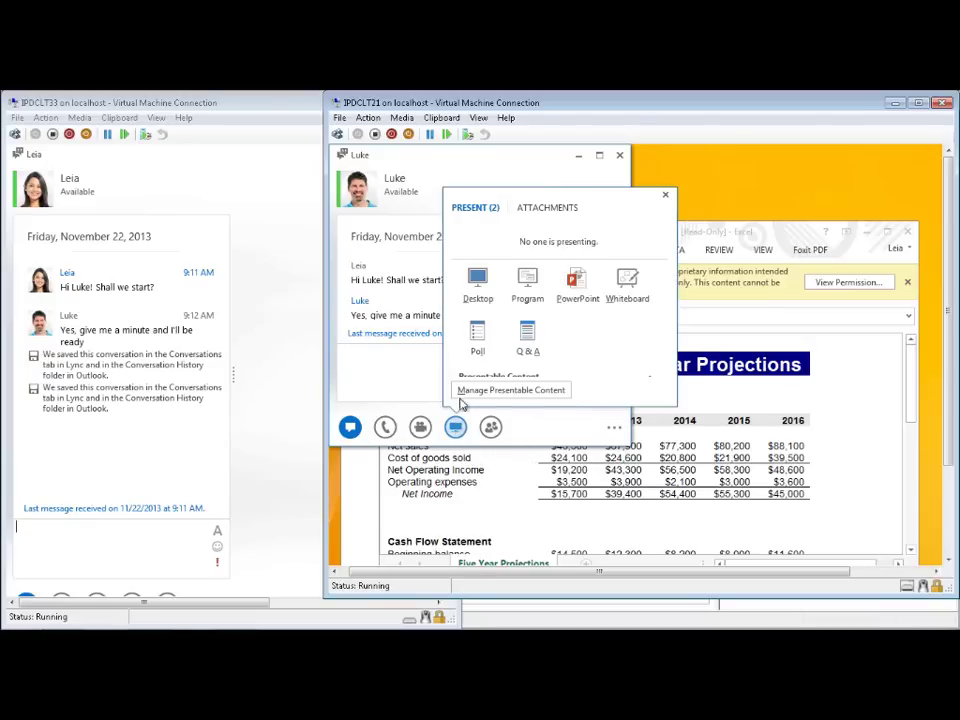
pyautogui.click(524, 296)
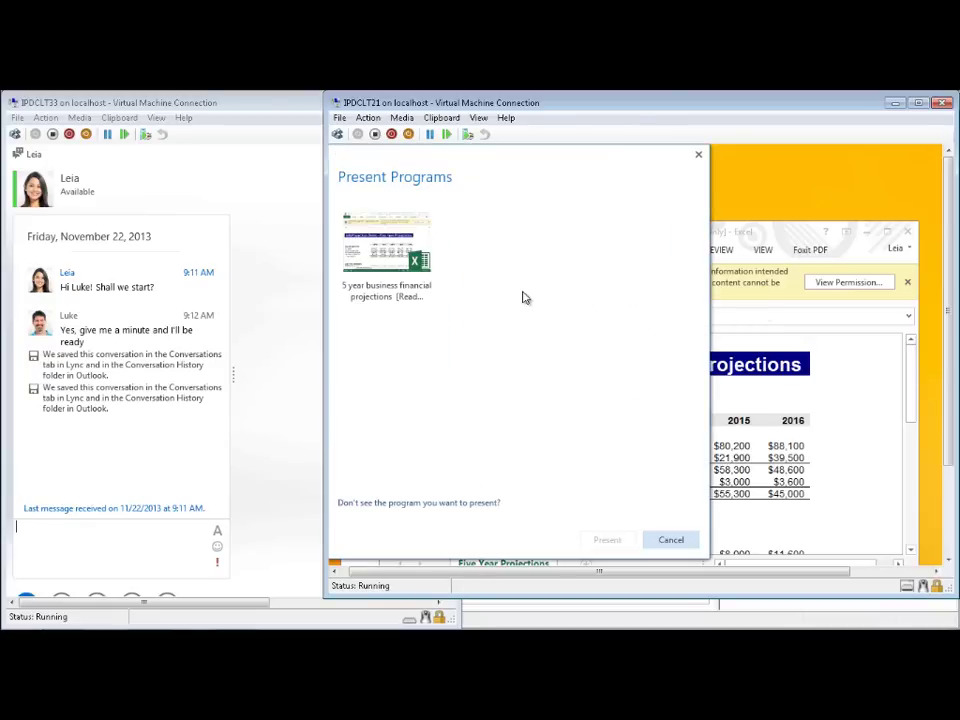
pyautogui.click(406, 273)
pyautogui.click(600, 542)
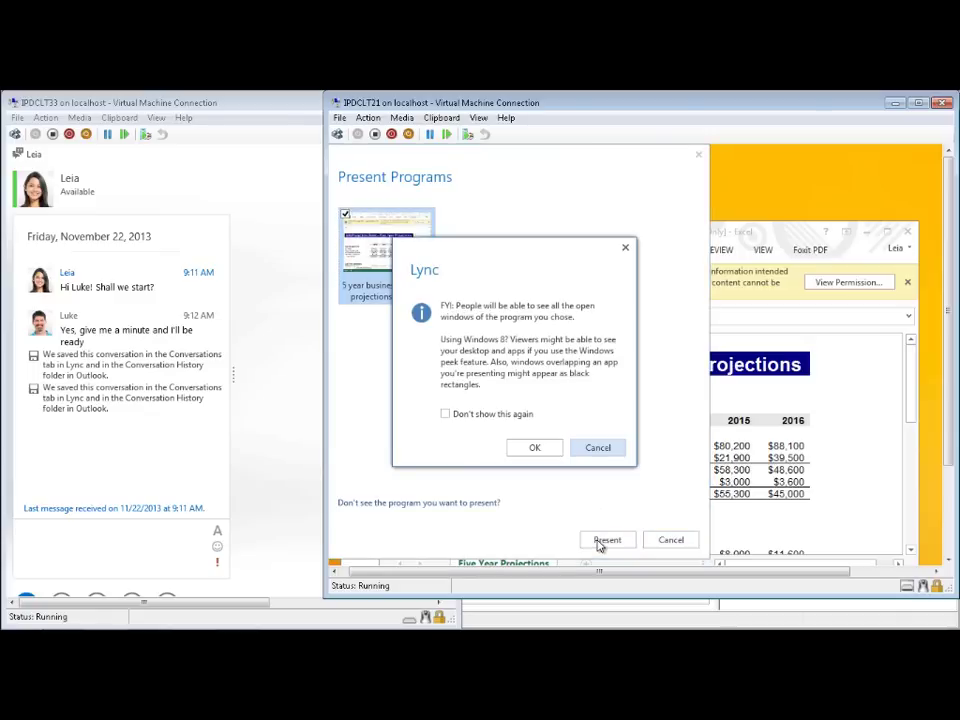
pyautogui.click(538, 449)
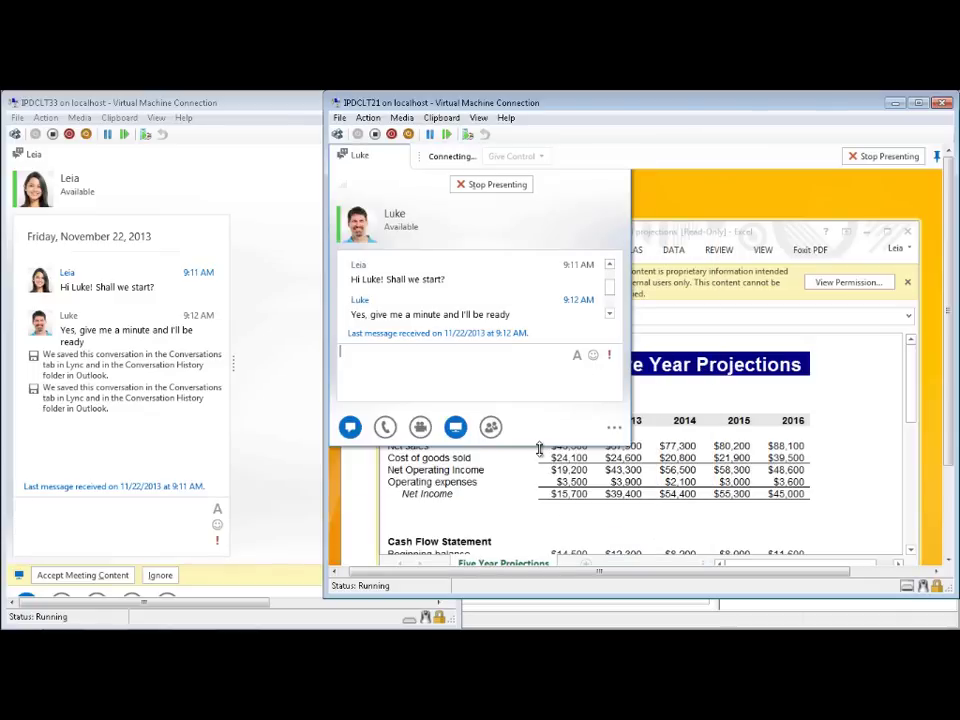
# Accept the presented content on the viewer's side and show the workbook's View-only permissions.
pyautogui.click(103, 574)
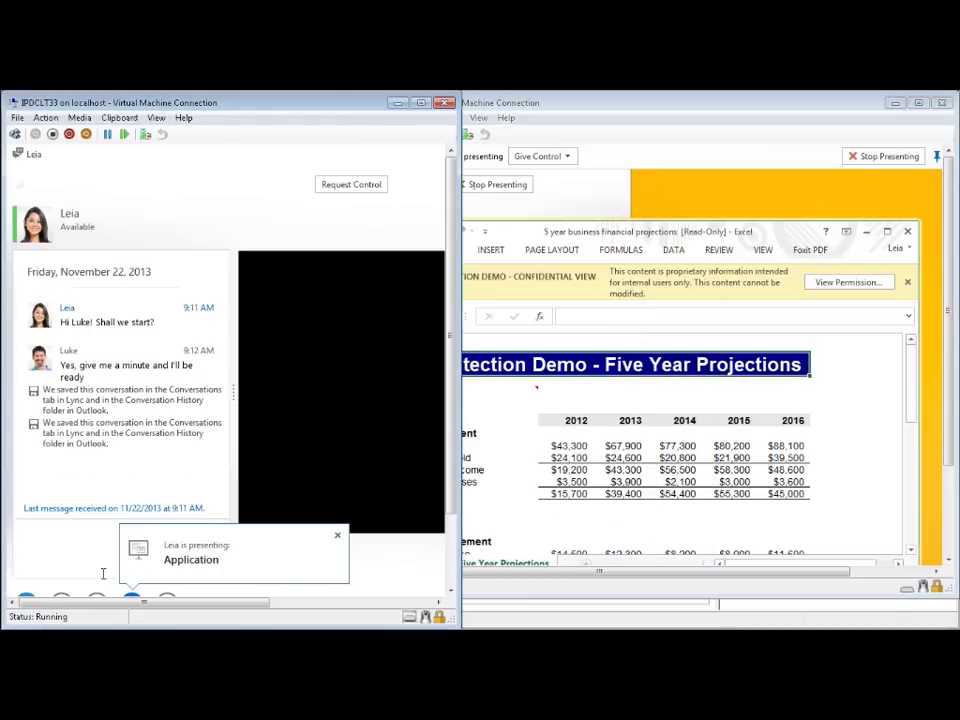
pyautogui.click(337, 536)
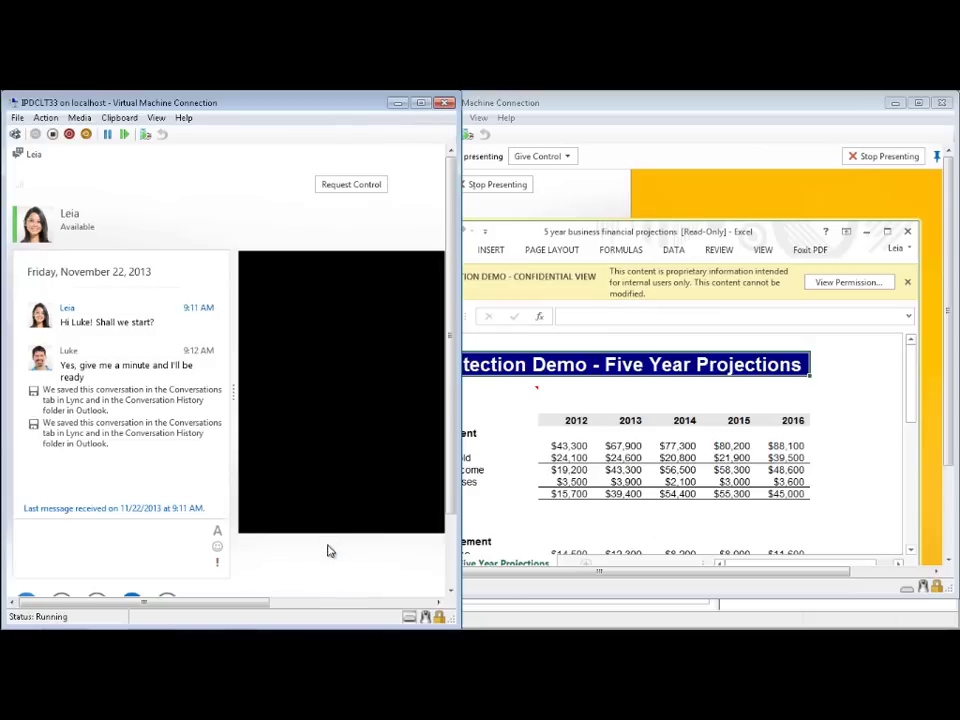
pyautogui.click(332, 603)
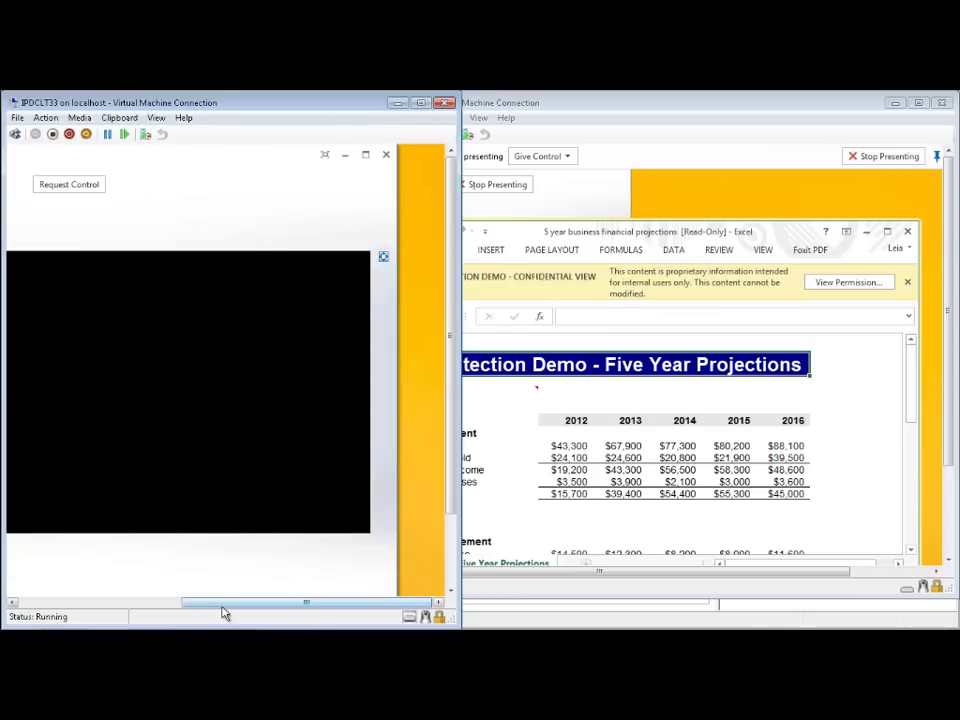
pyautogui.click(713, 232)
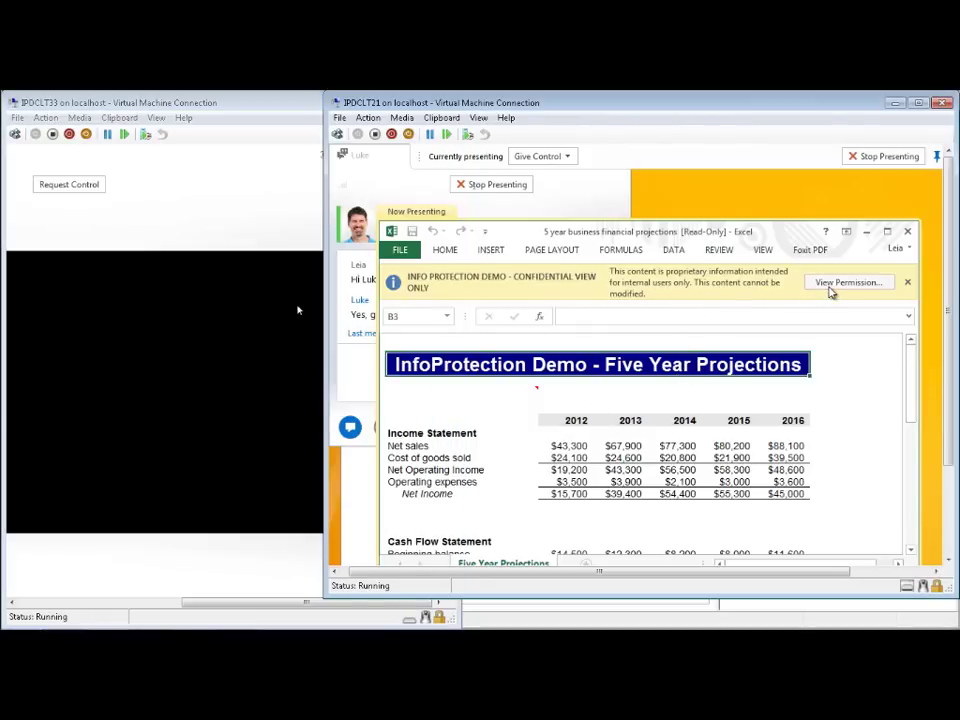
pyautogui.click(847, 282)
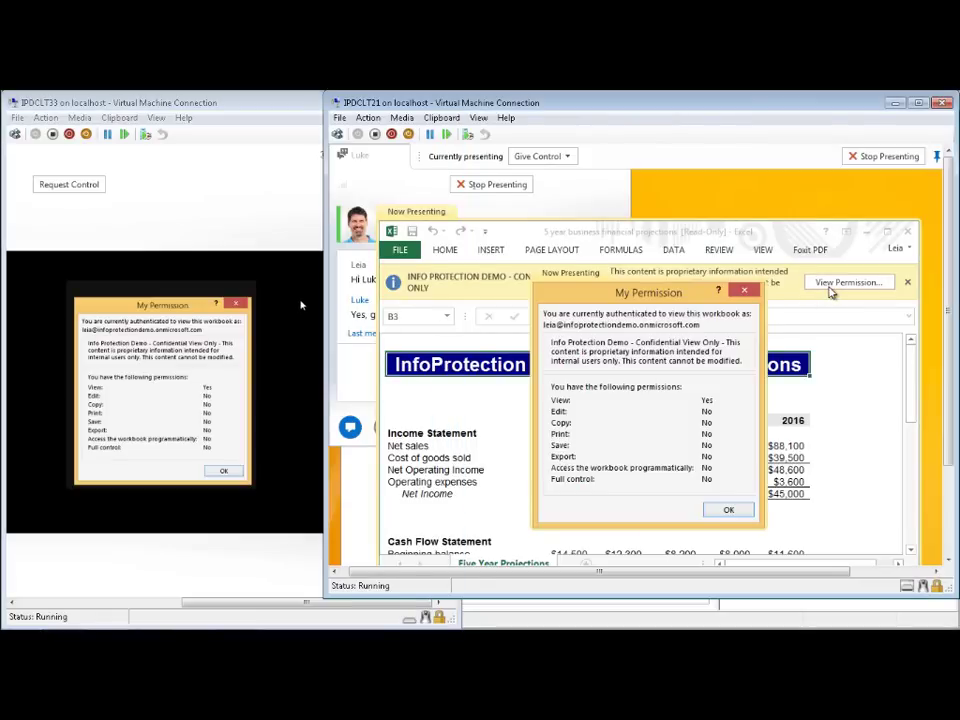